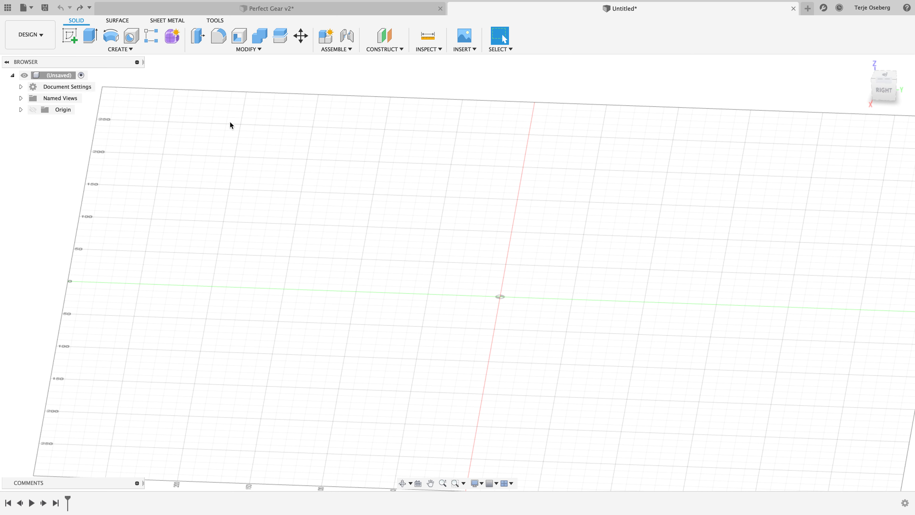
Start a new sketch on an origin plane of the empty design
{"action": "left_click", "coordinate": [120, 49]}
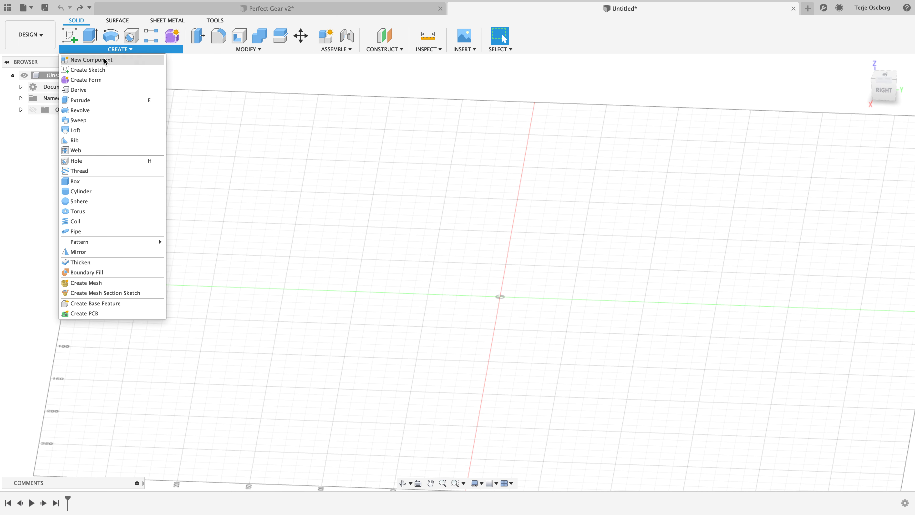
{"action": "left_click", "coordinate": [86, 71]}
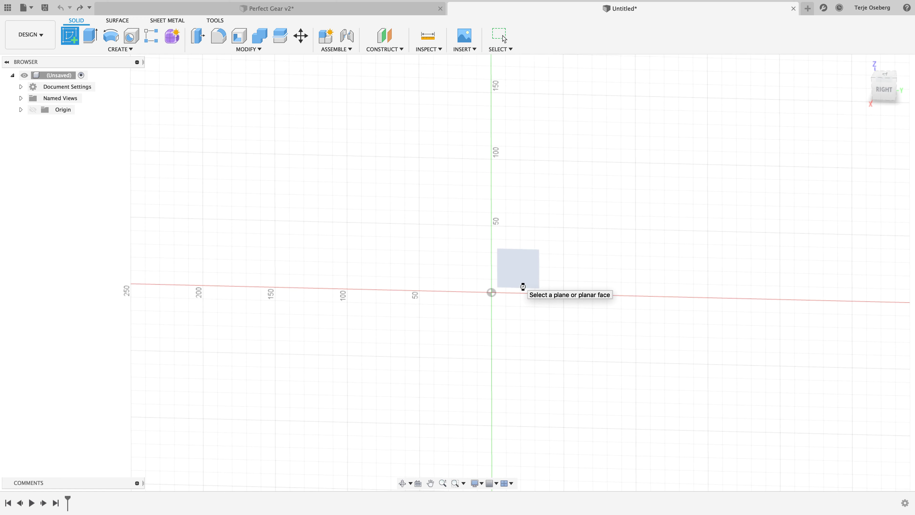
{"action": "left_click", "coordinate": [454, 290]}
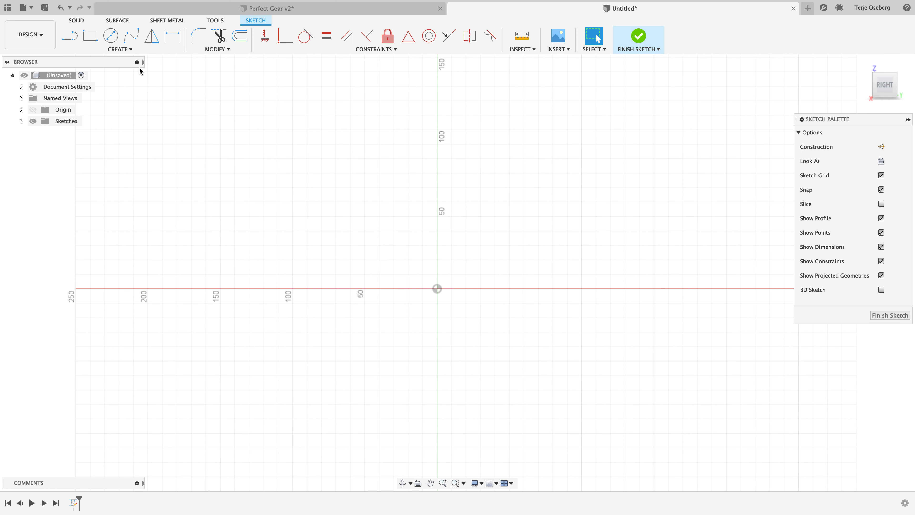
Draw the upper-right and lower-right diamond lobes with 70.711 mm lines, from above the origin to below it
{"action": "left_click", "coordinate": [69, 36]}
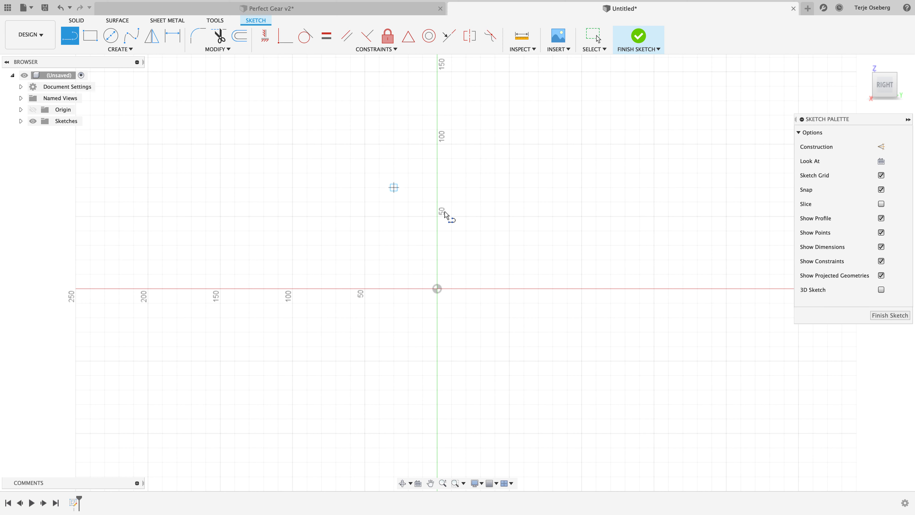
{"action": "left_click", "coordinate": [437, 217]}
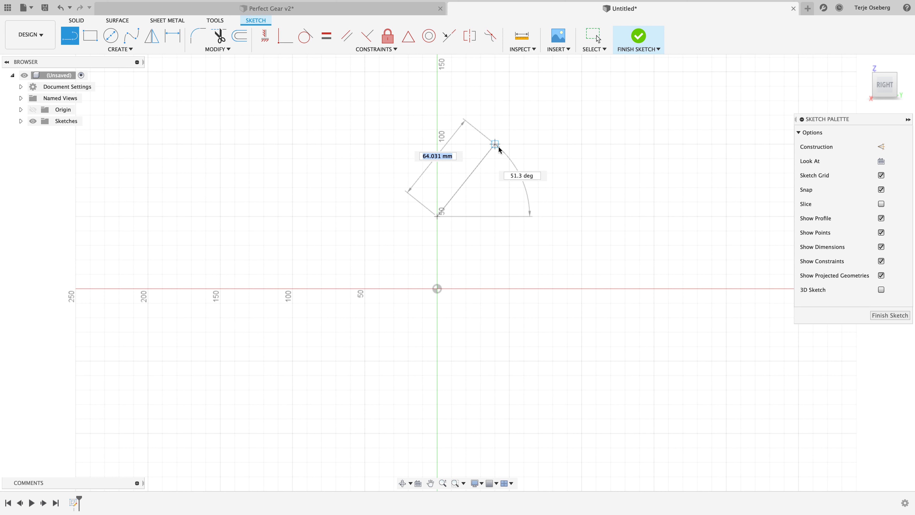
{"action": "left_click", "coordinate": [509, 144]}
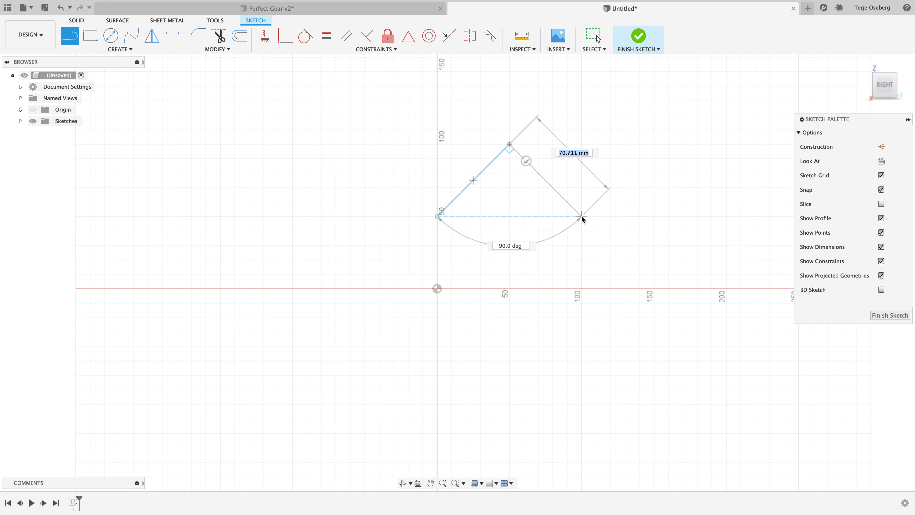
{"action": "left_click", "coordinate": [582, 216]}
{"action": "left_click", "coordinate": [509, 289]}
{"action": "left_click", "coordinate": [581, 360]}
{"action": "left_click", "coordinate": [509, 433]}
{"action": "left_click", "coordinate": [437, 360]}
Draw the lower-left and upper-left lobes and close the cross outline at its start point
{"action": "left_click_drag", "start_coordinate": [410, 390], "coordinate": [361, 433]}
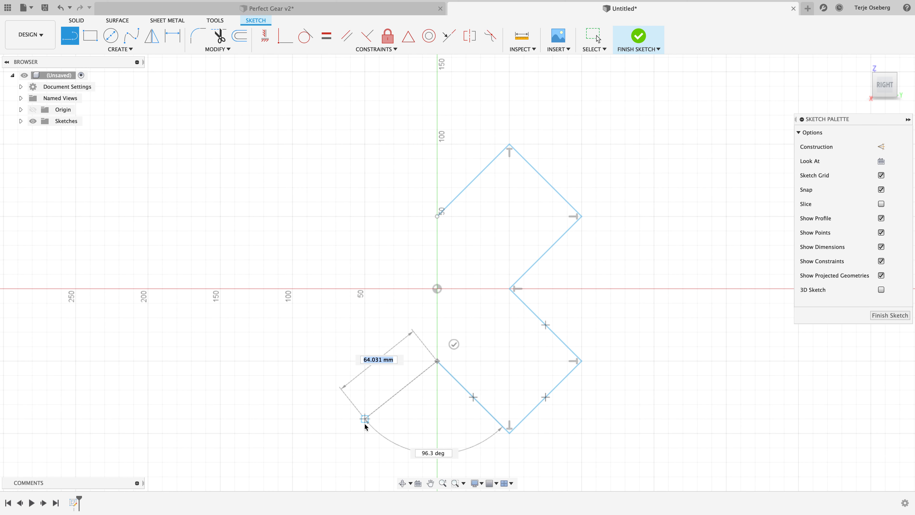
{"action": "left_click", "coordinate": [364, 433]}
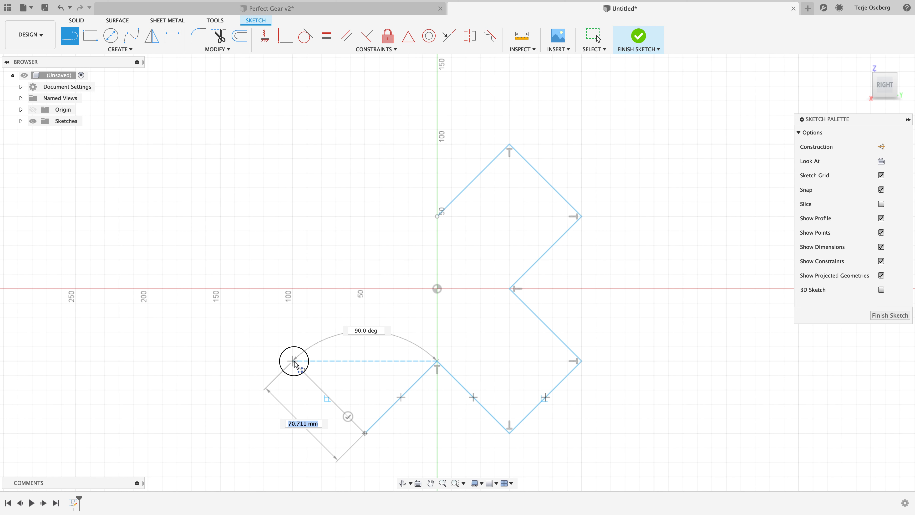
{"action": "left_click", "coordinate": [294, 361]}
{"action": "left_click", "coordinate": [365, 289]}
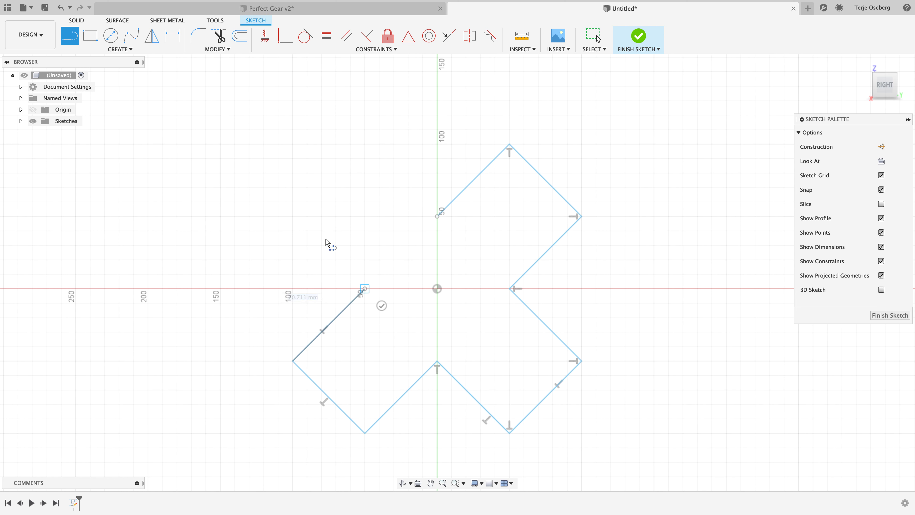
{"action": "left_click", "coordinate": [293, 217]}
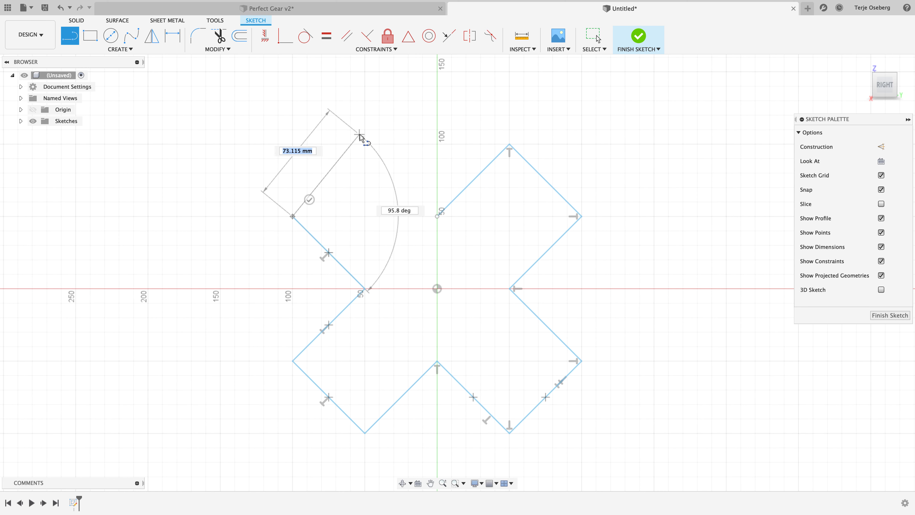
{"action": "left_click", "coordinate": [365, 145]}
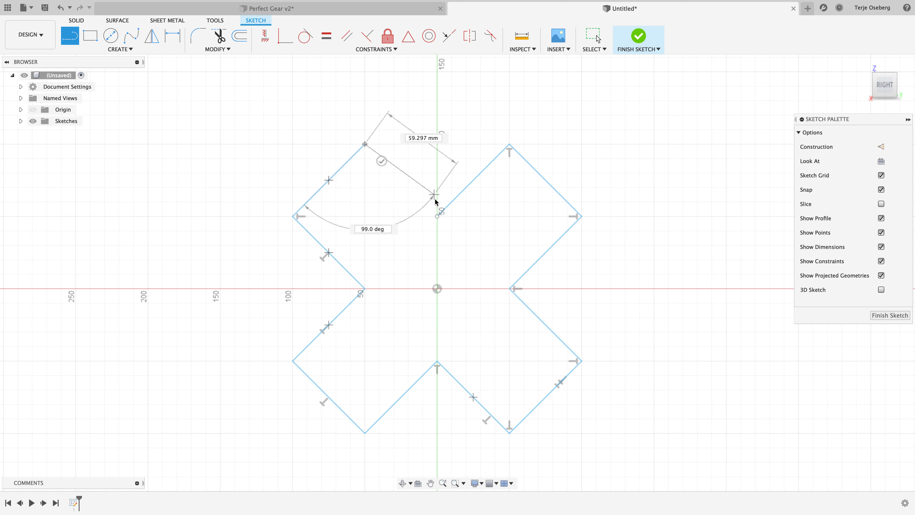
{"action": "left_click", "coordinate": [437, 217]}
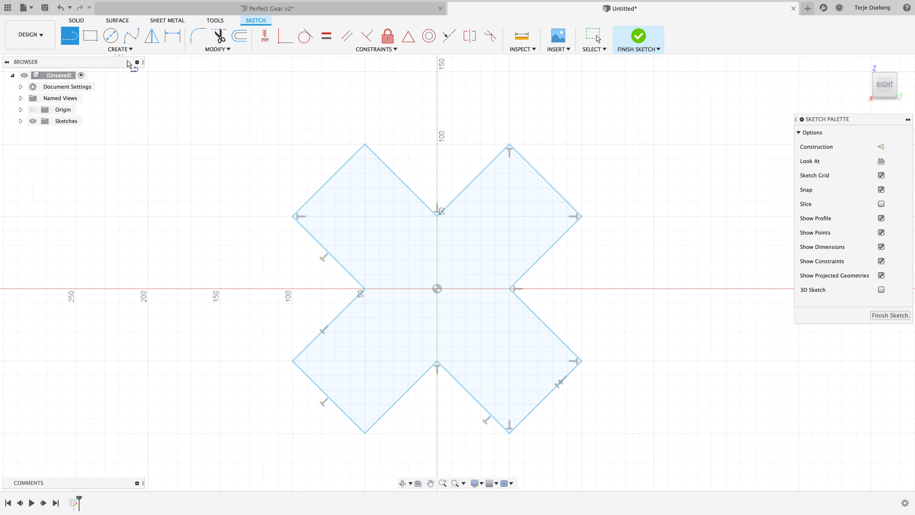
Place 40 mm diameter circles in the upper-left and upper-right lobes
{"action": "left_click", "coordinate": [110, 36]}
{"action": "left_click", "coordinate": [365, 217]}
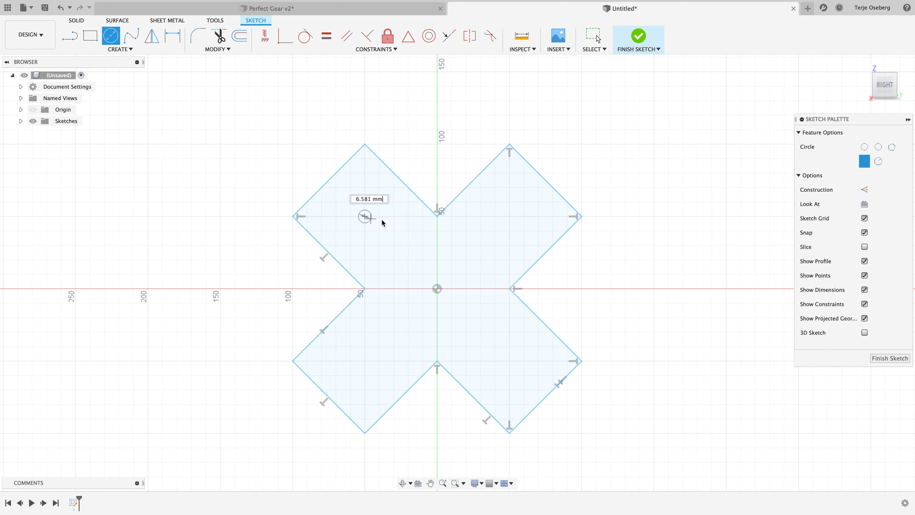
{"action": "left_click", "coordinate": [394, 217]}
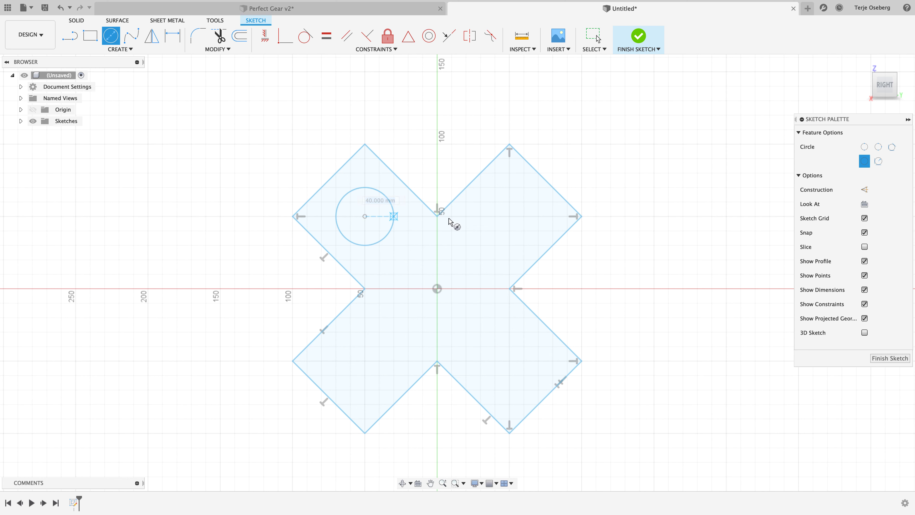
{"action": "left_click", "coordinate": [509, 217]}
{"action": "left_click", "coordinate": [511, 245]}
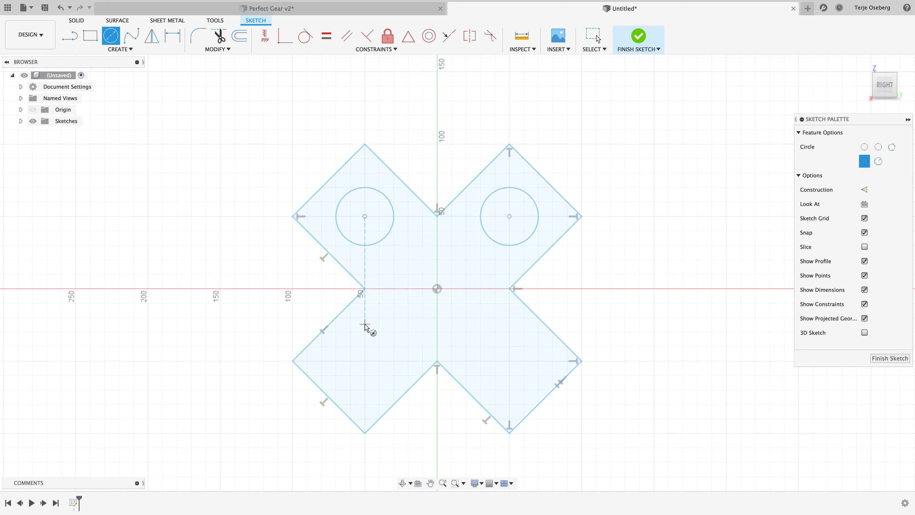
Add 40 mm circles in the lower-left and lower-right lobes and at the origin
{"action": "left_click", "coordinate": [365, 331]}
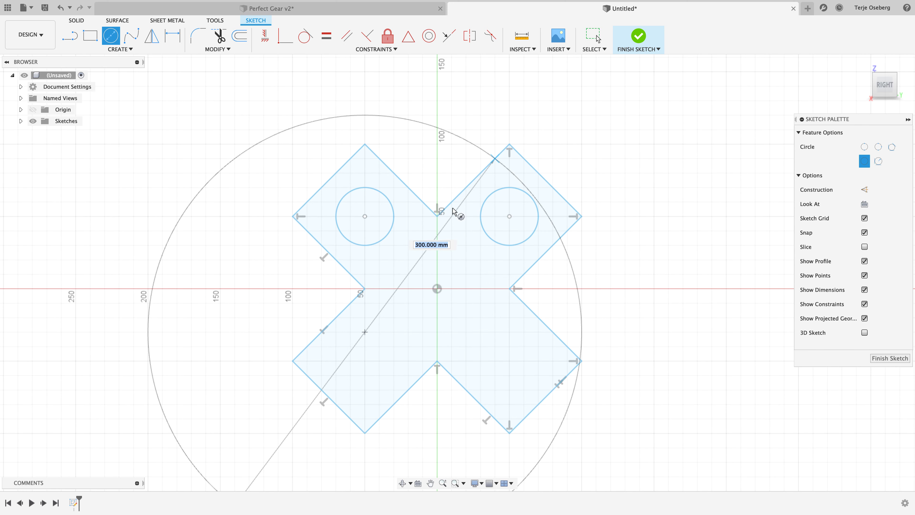
{"action": "left_click", "coordinate": [111, 36]}
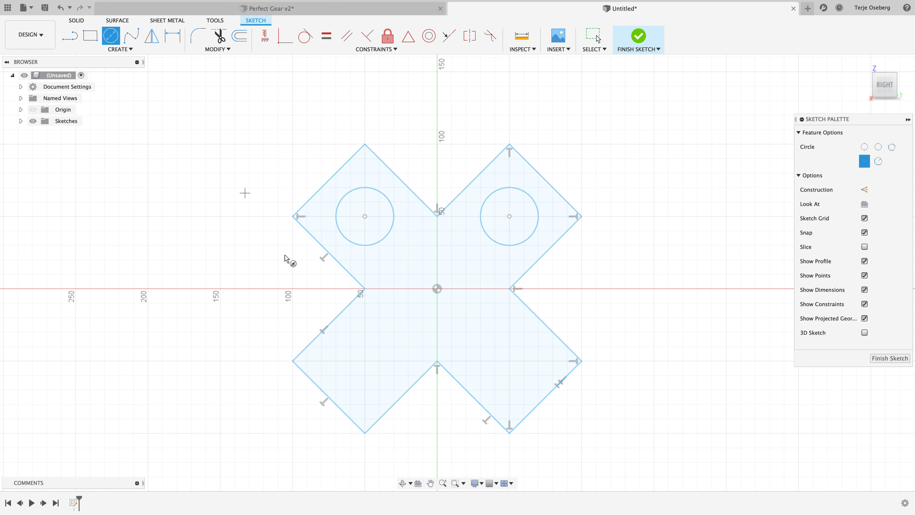
{"action": "left_click", "coordinate": [365, 360]}
{"action": "type", "text": "40"}
{"action": "key", "text": "Return"}
{"action": "left_click", "coordinate": [509, 360]}
{"action": "left_click", "coordinate": [539, 365]}
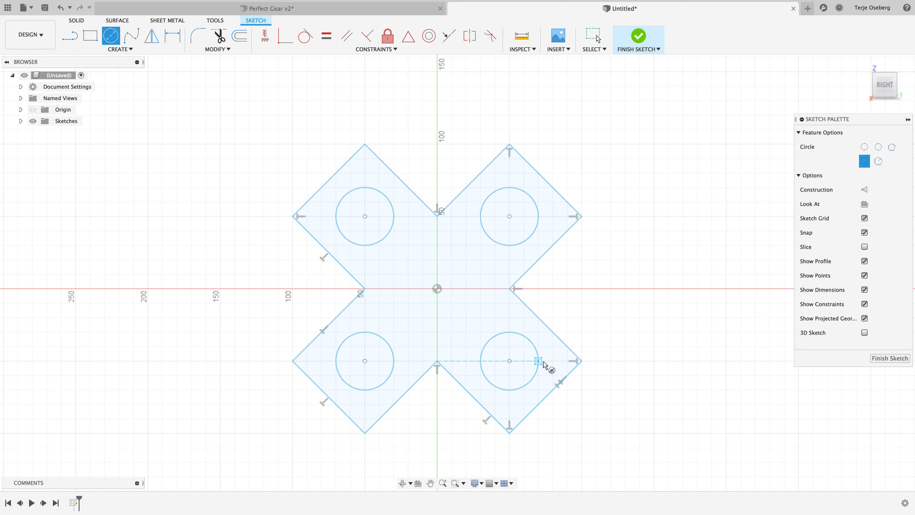
{"action": "left_click", "coordinate": [436, 288]}
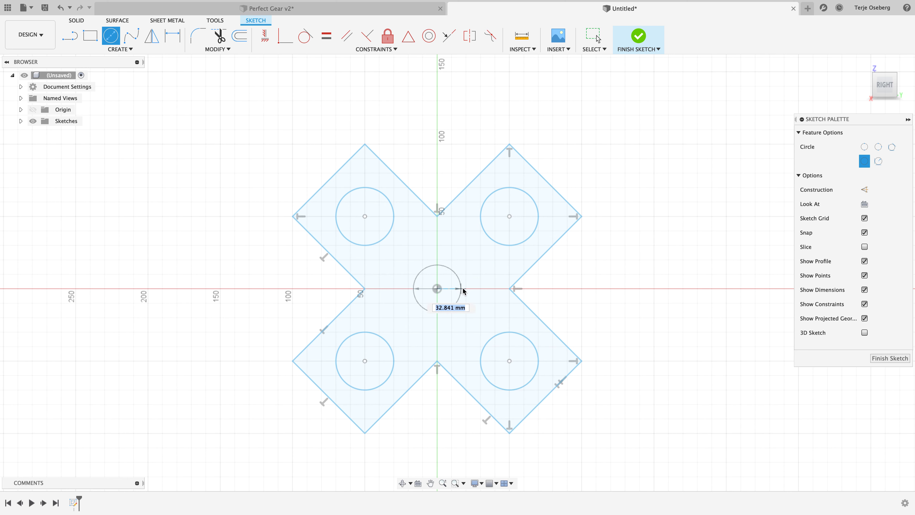
{"action": "left_click", "coordinate": [465, 290]}
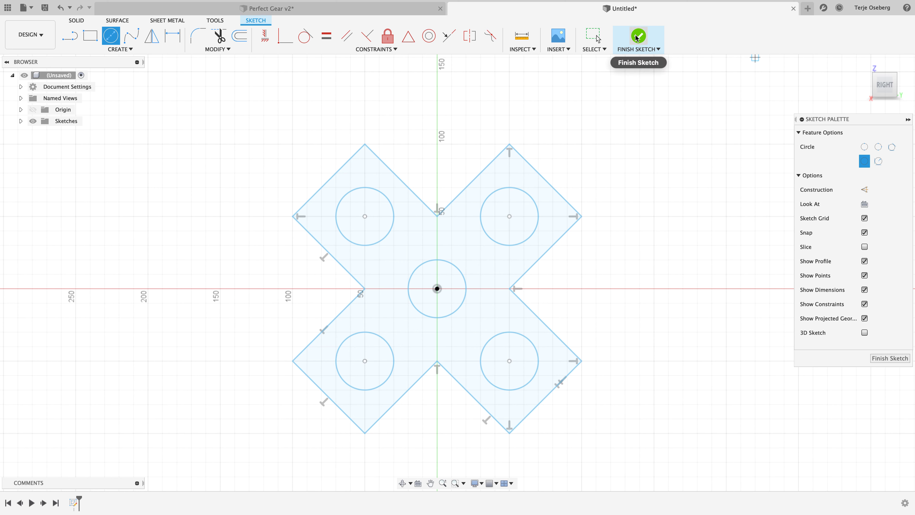
Finish the cross sketch, orbit the view, and begin a second sketch
{"action": "left_click", "coordinate": [640, 42]}
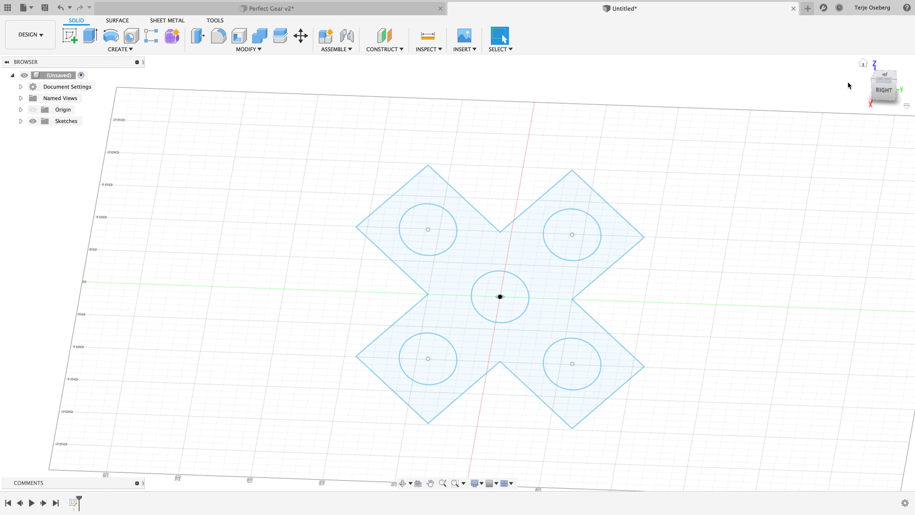
{"action": "left_click_drag", "start_coordinate": [889, 90], "coordinate": [860, 142]}
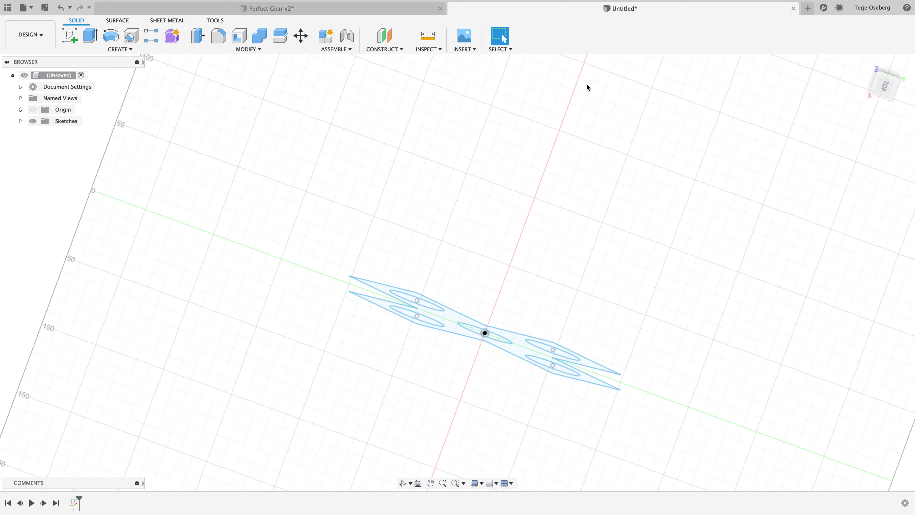
{"action": "left_click", "coordinate": [120, 49]}
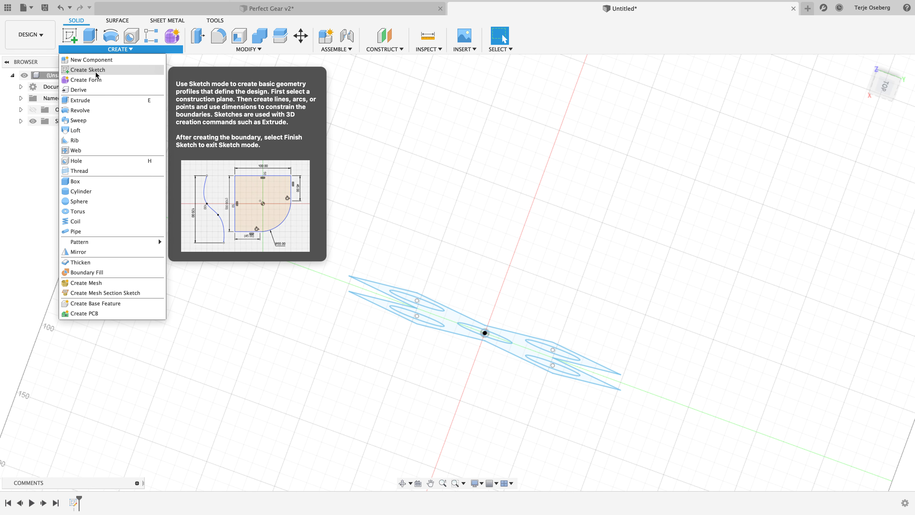
{"action": "left_click", "coordinate": [98, 69]}
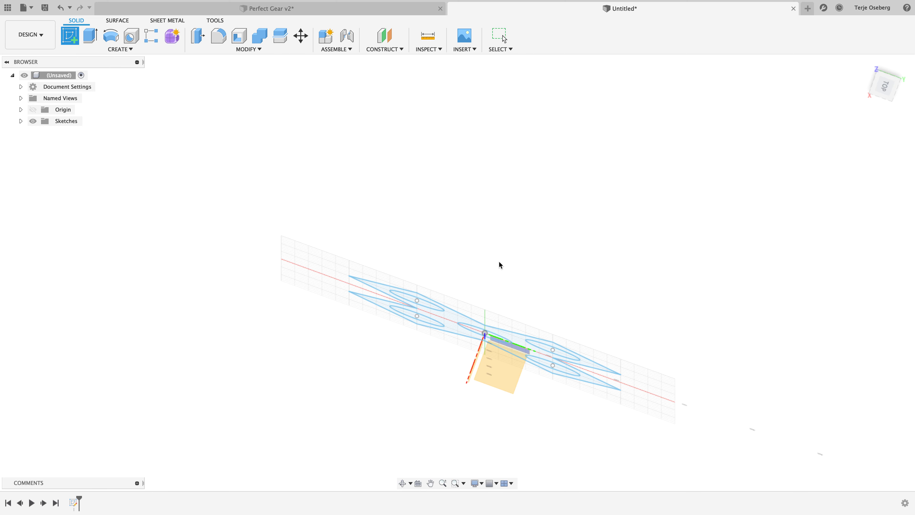
{"action": "left_click", "coordinate": [127, 50]}
On a perpendicular origin plane, sketch a 240 mm line from the origin and finish the sketch
{"action": "left_click", "coordinate": [97, 70]}
{"action": "left_click", "coordinate": [431, 307]}
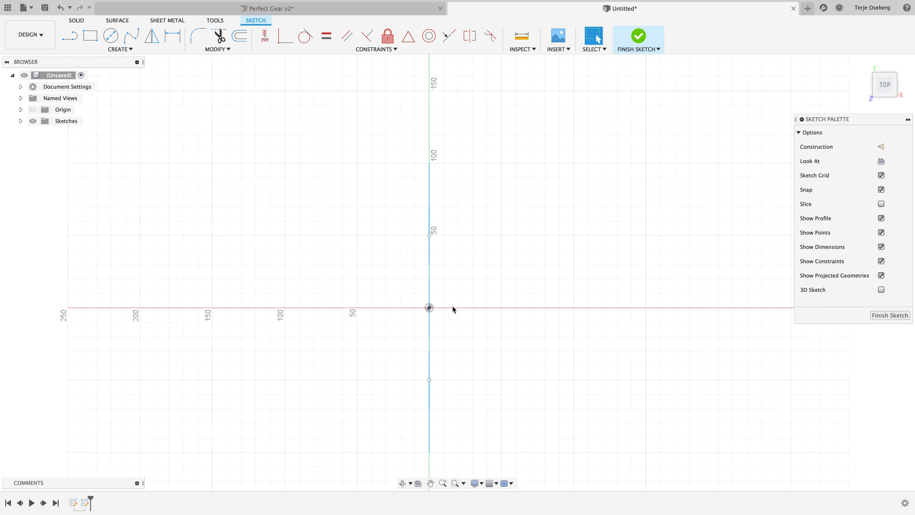
{"action": "left_click", "coordinate": [70, 36]}
{"action": "left_click", "coordinate": [429, 308]}
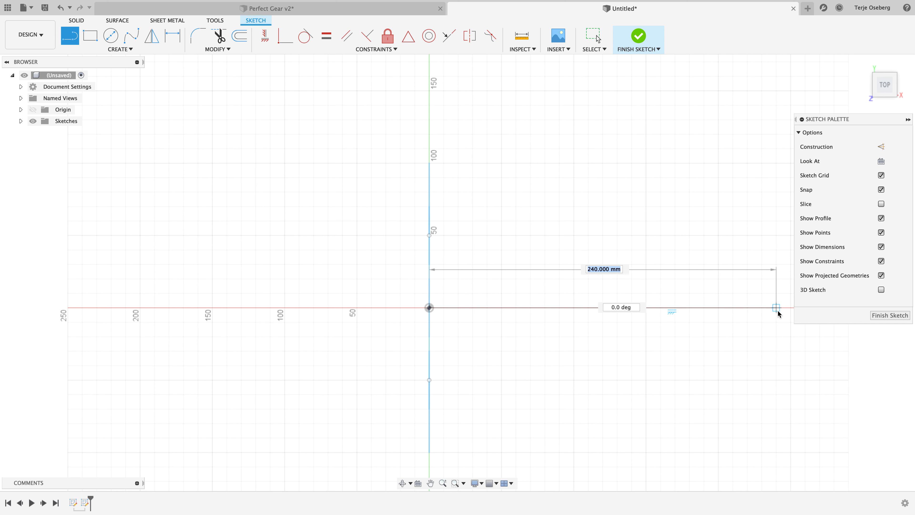
{"action": "left_click", "coordinate": [789, 308]}
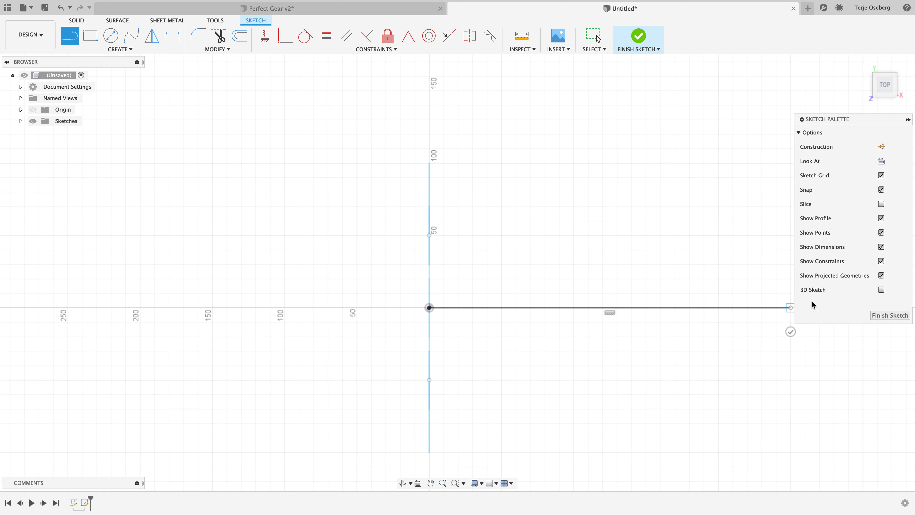
{"action": "left_click_drag", "start_coordinate": [791, 307], "coordinate": [830, 107]}
{"action": "key", "text": "Escape"}
{"action": "middle_click_drag", "start_coordinate": [831, 107], "coordinate": [662, 47], "text": "shift"}
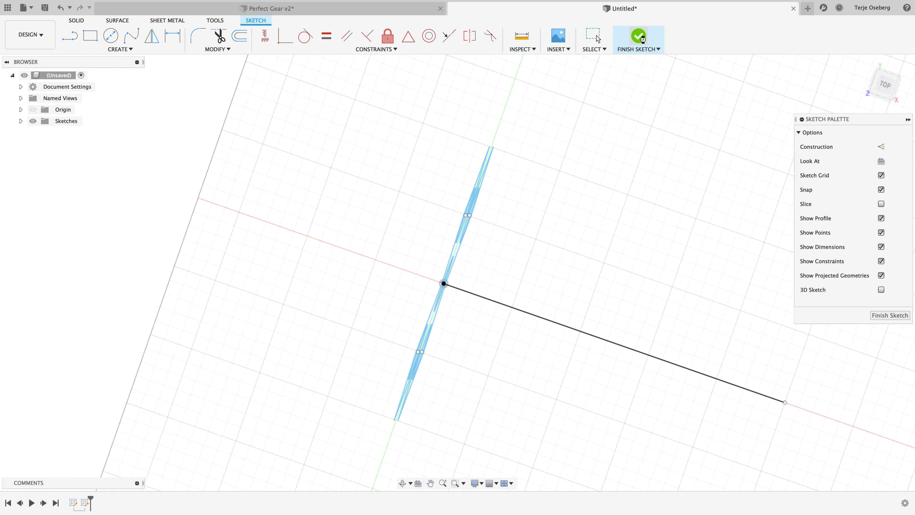
{"action": "left_click", "coordinate": [638, 36]}
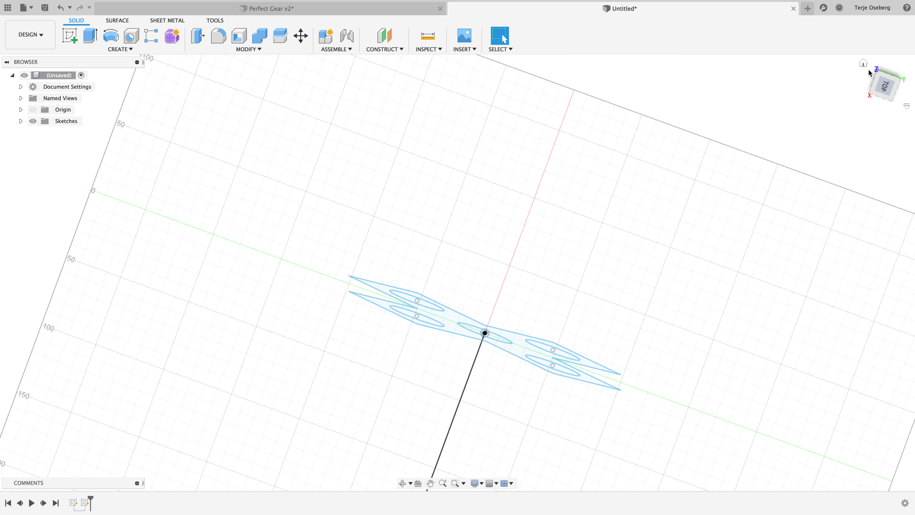
{"action": "left_click", "coordinate": [863, 65]}
Sweep the holed cross profile along the 240 mm line with a 180° twist
{"action": "left_click", "coordinate": [120, 49]}
{"action": "left_click", "coordinate": [136, 168]}
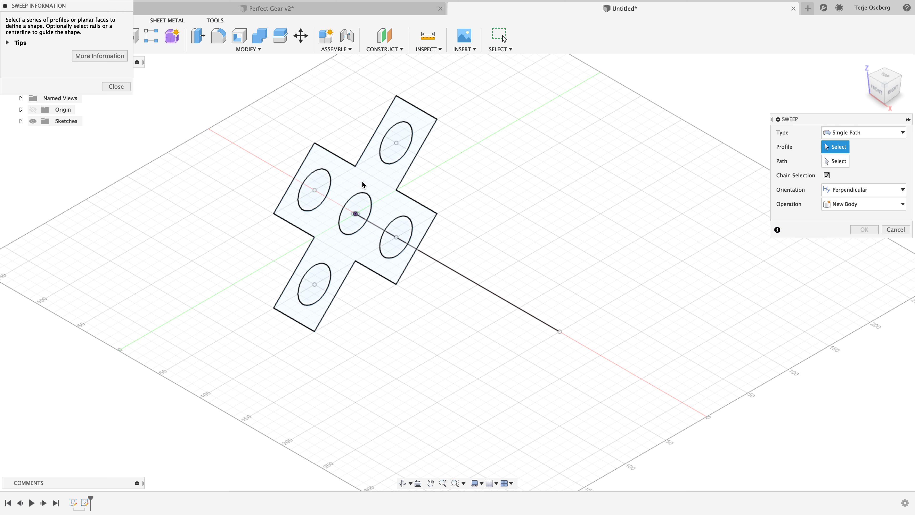
{"action": "left_click", "coordinate": [363, 184]}
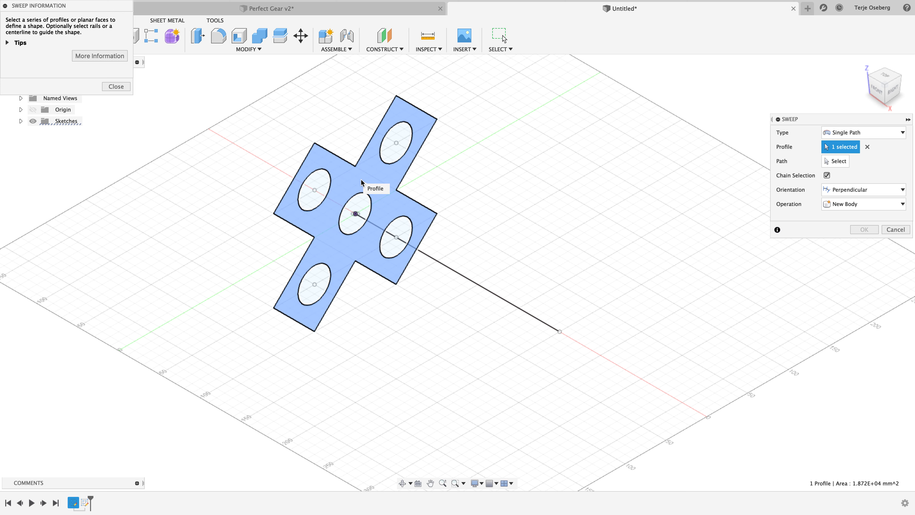
{"action": "left_click", "coordinate": [837, 164]}
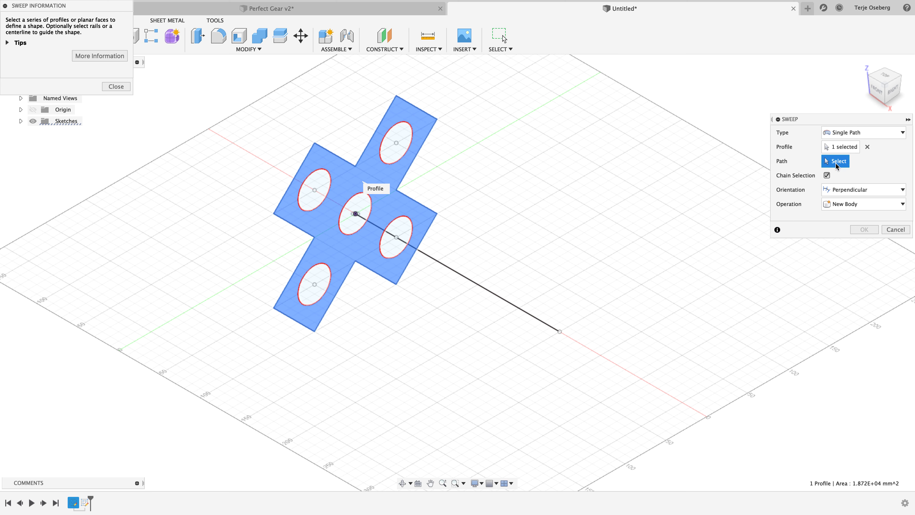
{"action": "left_click", "coordinate": [465, 281]}
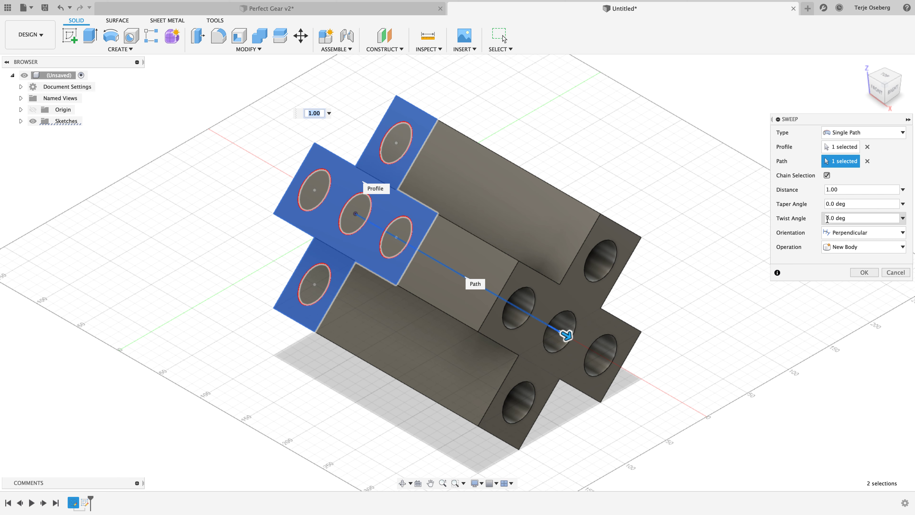
{"action": "double_click", "coordinate": [828, 218]}
{"action": "type", "text": "180"}
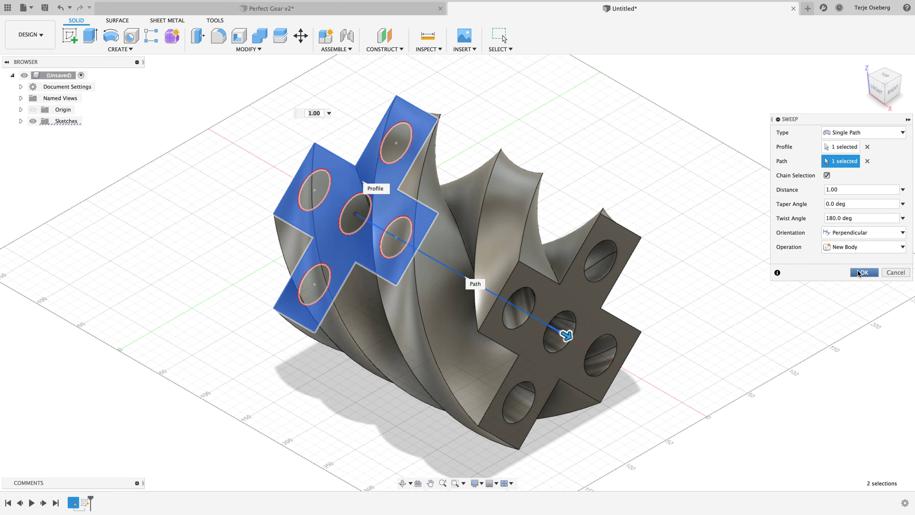
{"action": "left_click", "coordinate": [863, 273]}
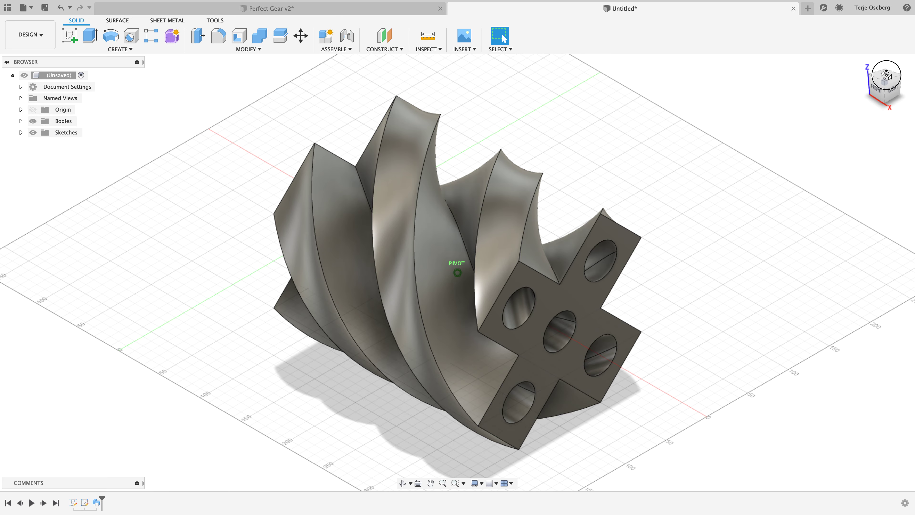
{"action": "mouse_move", "coordinate": [822, 96]}
{"action": "middle_mouse_down", "text": "shift"}
{"action": "mouse_move", "coordinate": [848, 33]}
{"action": "mouse_move", "coordinate": [807, 6]}
{"action": "mouse_move", "coordinate": [739, 27]}
{"action": "mouse_move", "coordinate": [722, 68]}
{"action": "mouse_move", "coordinate": [750, 138]}
{"action": "mouse_move", "coordinate": [836, 166]}
{"action": "mouse_move", "coordinate": [857, 207]}
{"action": "mouse_move", "coordinate": [912, 207]}
{"action": "mouse_move", "coordinate": [896, 200]}
{"action": "mouse_move", "coordinate": [911, 189]}
{"action": "mouse_move", "coordinate": [864, 198]}
{"action": "mouse_move", "coordinate": [890, 188]}
{"action": "mouse_move", "coordinate": [882, 172]}
{"action": "middle_mouse_up", "text": "shift"}
{"action": "mouse_move", "coordinate": [884, 81]}
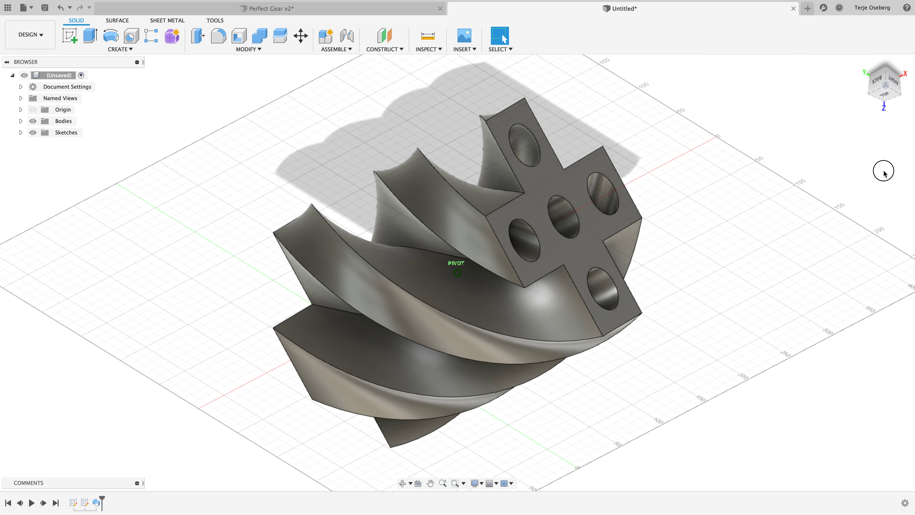
{"action": "left_click", "coordinate": [893, 81]}
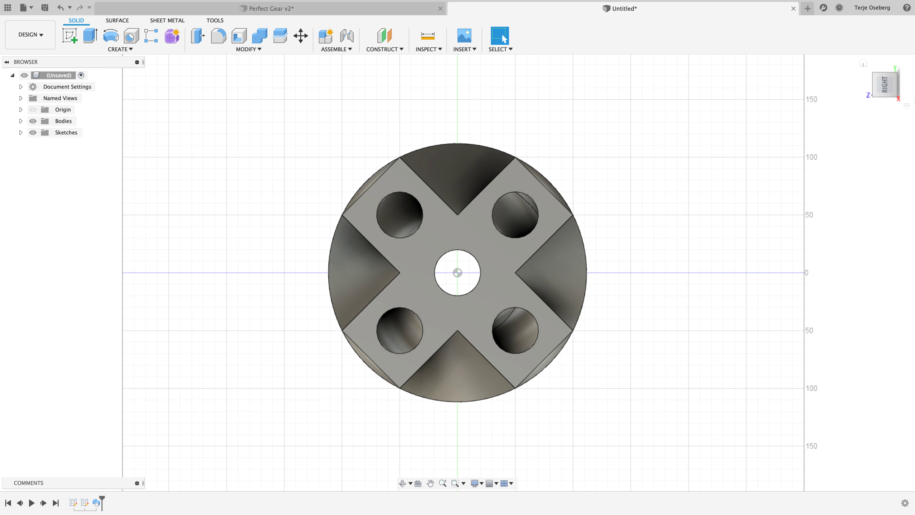
{"action": "left_click", "coordinate": [882, 90]}
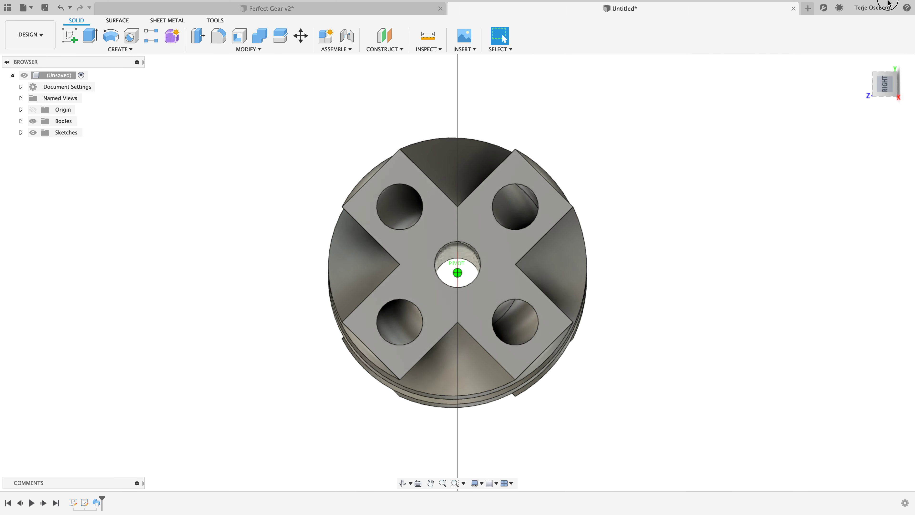
{"action": "mouse_move", "coordinate": [887, 118]}
{"action": "middle_mouse_down", "text": "shift"}
{"action": "mouse_move", "coordinate": [885, 180]}
{"action": "mouse_move", "coordinate": [792, 71]}
{"action": "mouse_move", "coordinate": [782, 71]}
{"action": "middle_mouse_up", "text": "shift"}
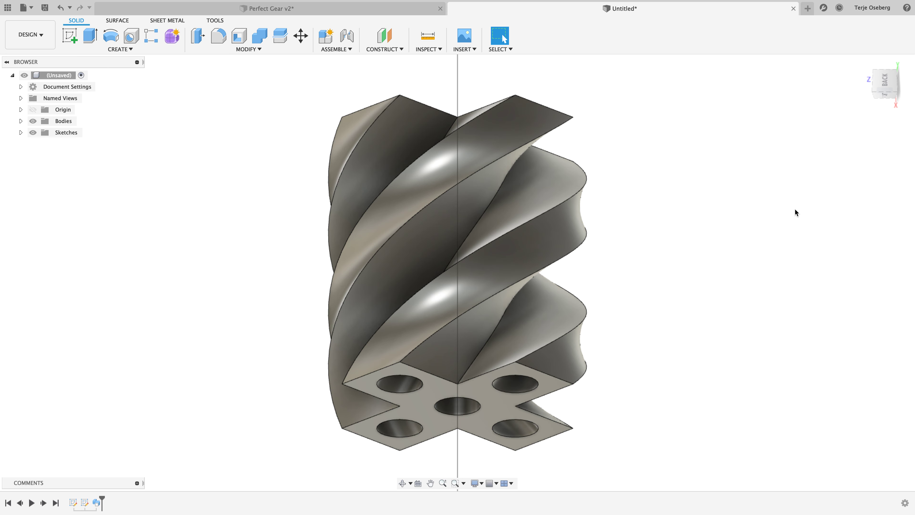
{"action": "mouse_move", "coordinate": [883, 86]}
{"action": "middle_mouse_down", "text": "shift"}
{"action": "mouse_move", "coordinate": [817, 433]}
{"action": "mouse_move", "coordinate": [734, 431]}
{"action": "middle_mouse_up", "text": "shift"}
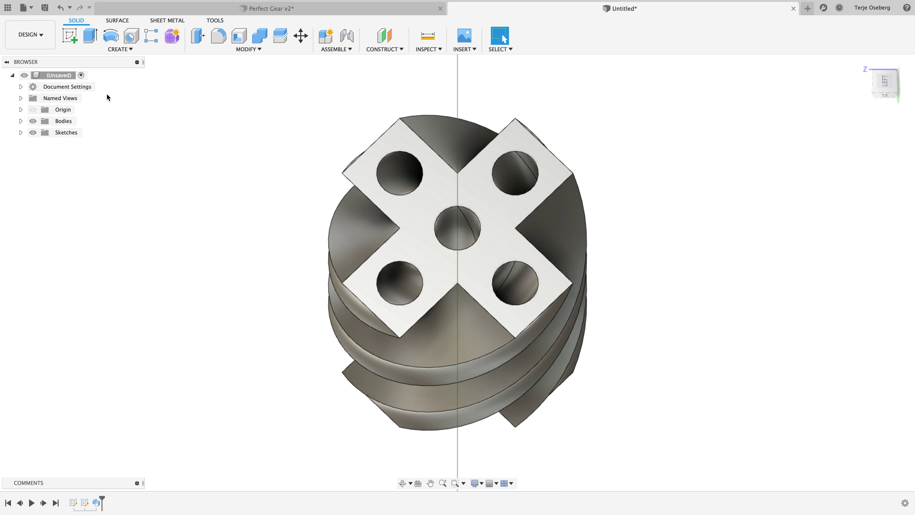
{"action": "key", "text": "super+shift+5"}
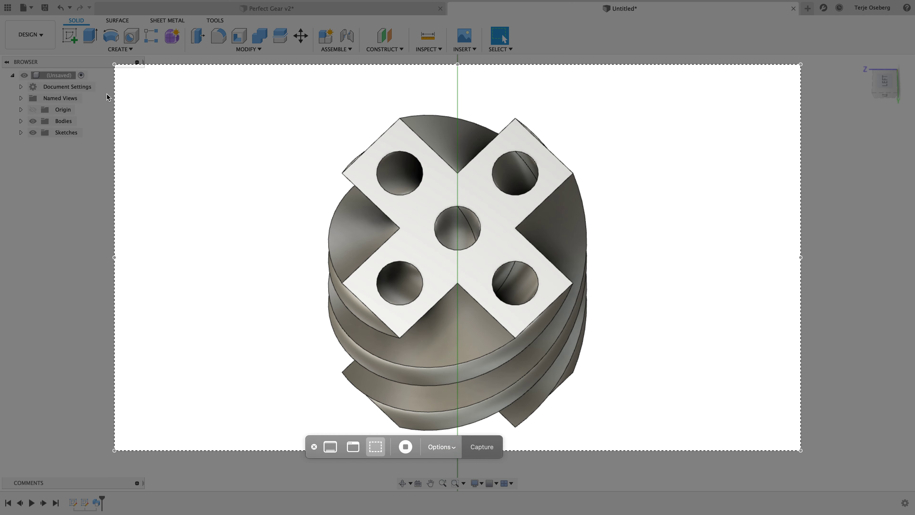